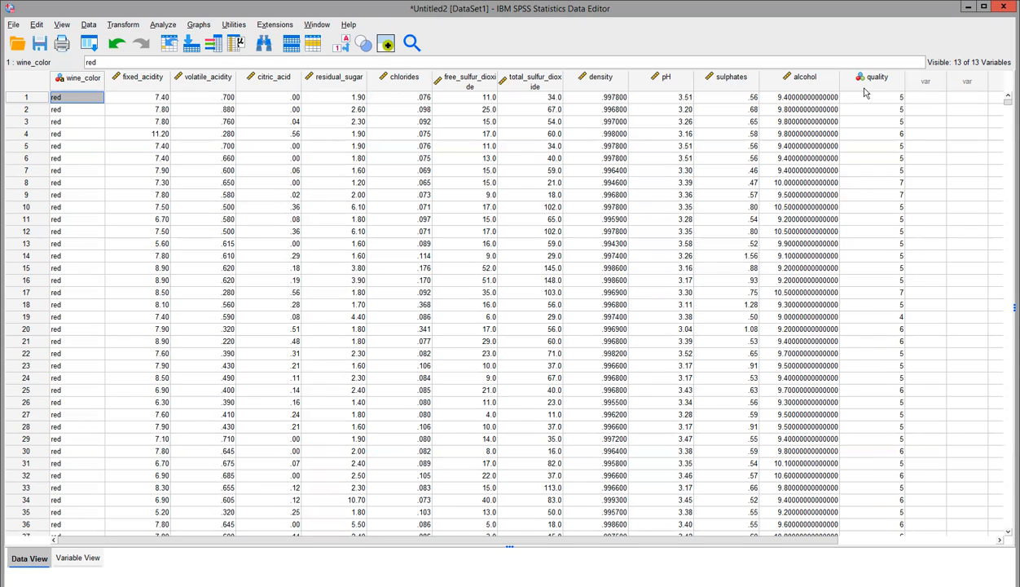
Set up a bivariate correlation with all numeric variables from fixed_acidity through quality.
click(163, 24)
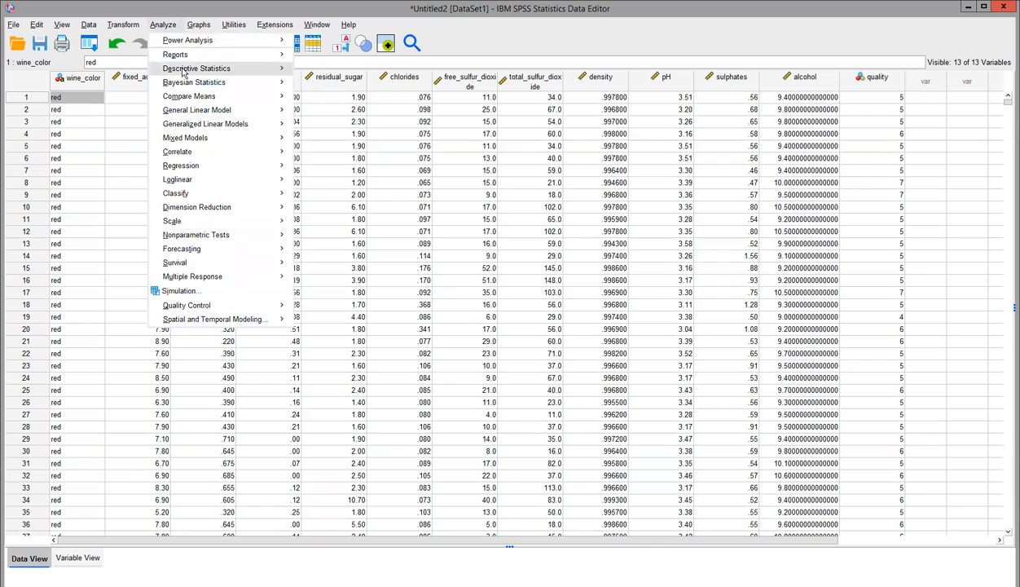
mouse_move(198, 155)
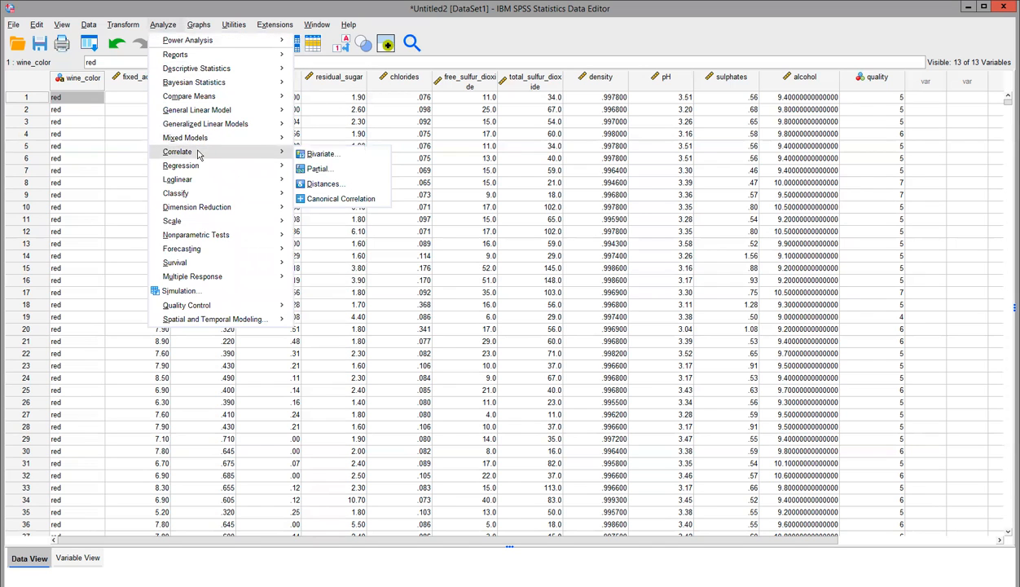
click(333, 154)
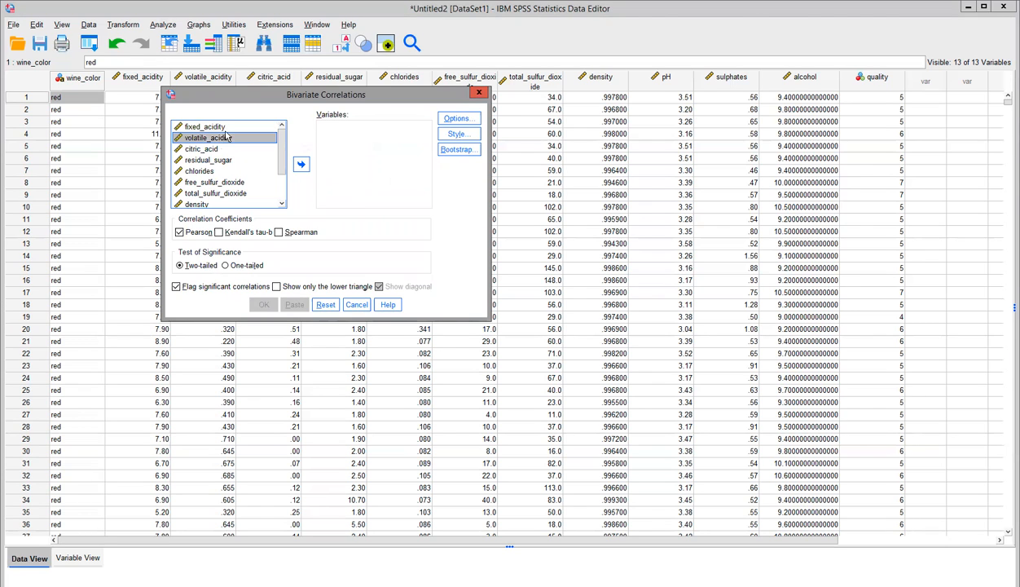
click(231, 128)
key(shift+Down)
key(shift+Down)
key(shift+Down)
key(shift+Down)
key(shift+Down)
key(shift+Down)
key(shift+Down)
key(shift+Down)
key(shift+Down)
key(shift+Down)
key(shift+Down)
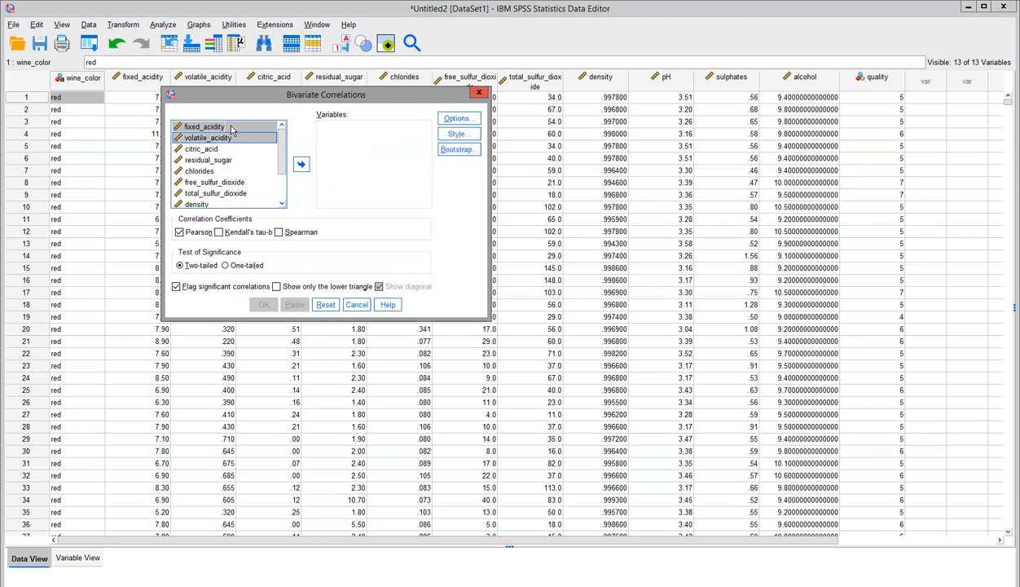
click(300, 164)
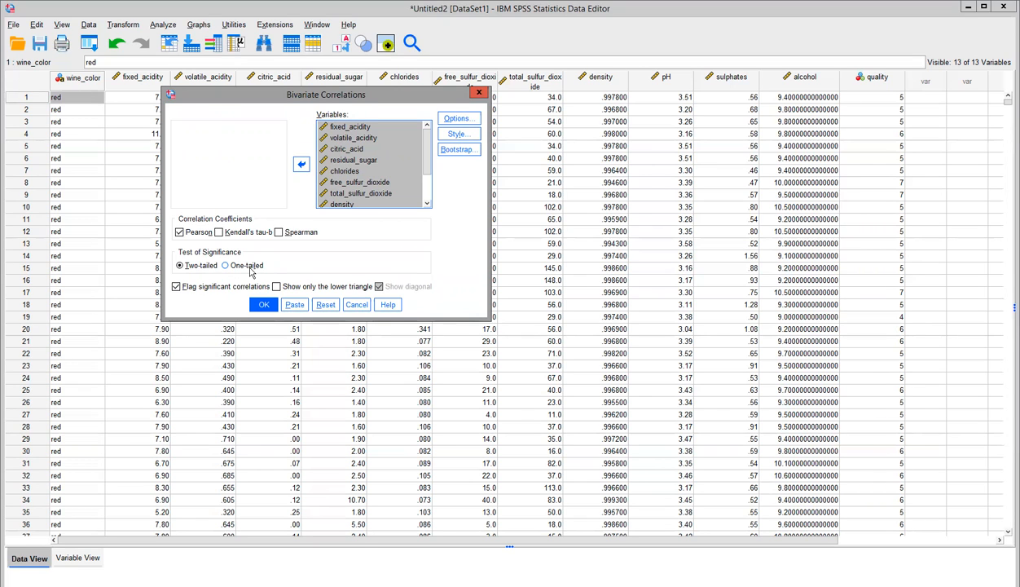
Include means and standard deviations in the correlation options and run the two-tailed Pearson analysis.
click(458, 120)
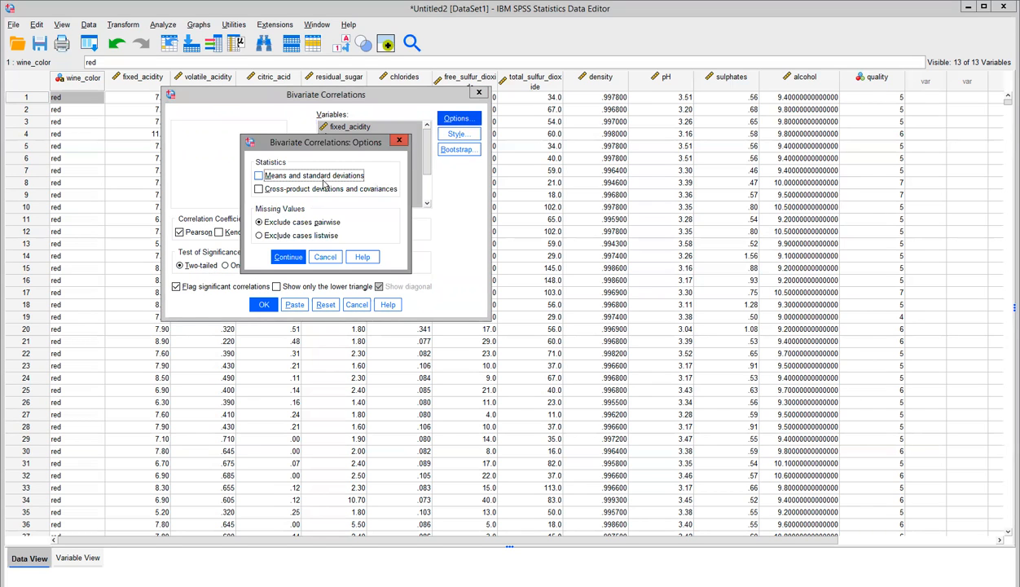
click(287, 256)
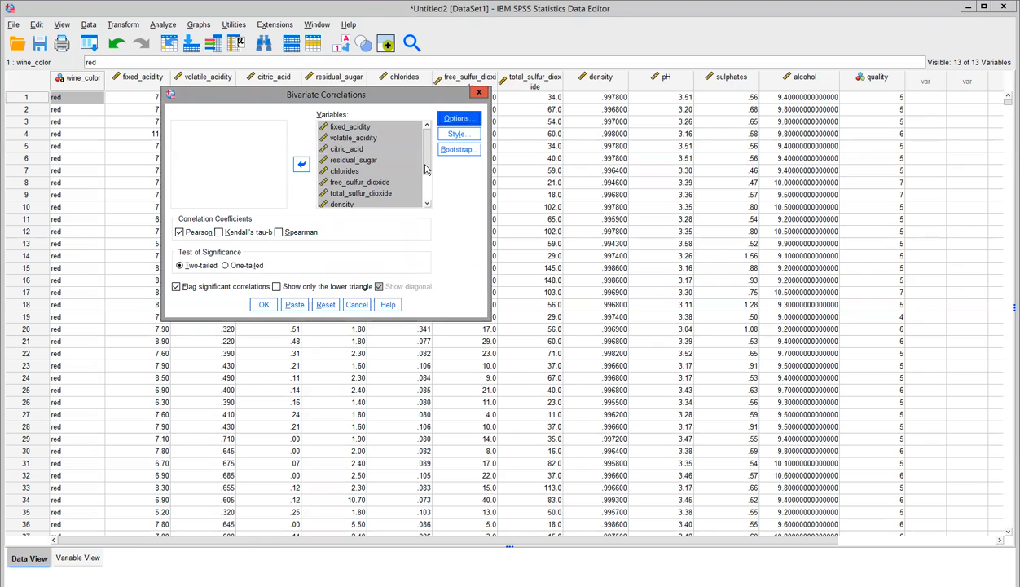
click(264, 305)
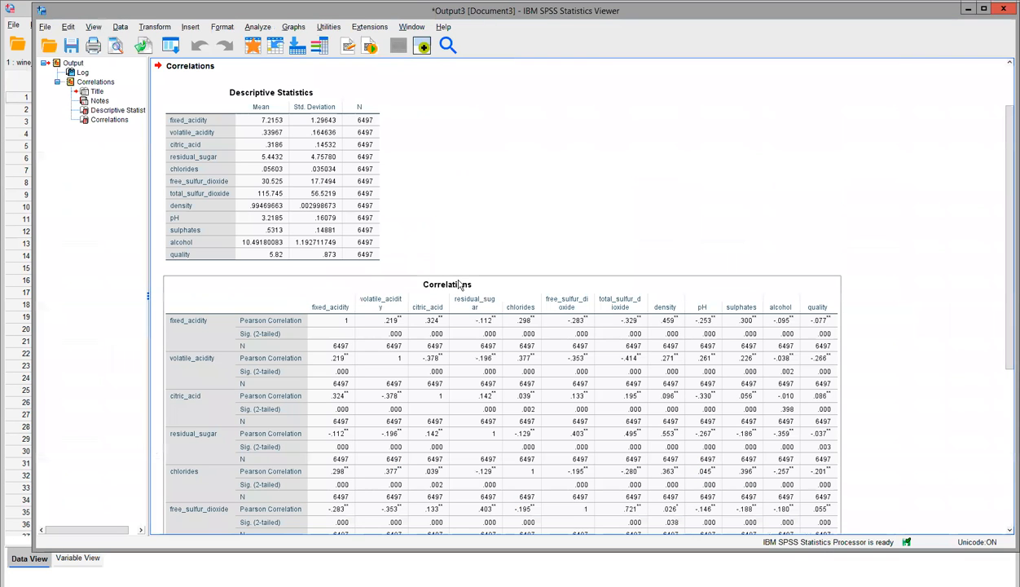
Examine the correlation matrix, its significance footnotes, and how each variable correlates with quality.
scroll(459, 285, down, 8)
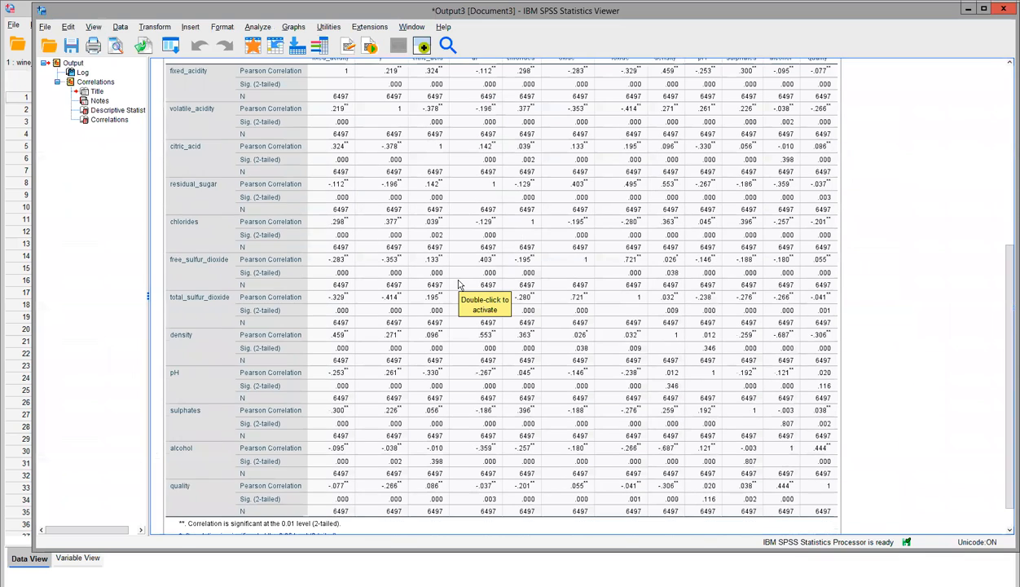
scroll(459, 284, up, 2)
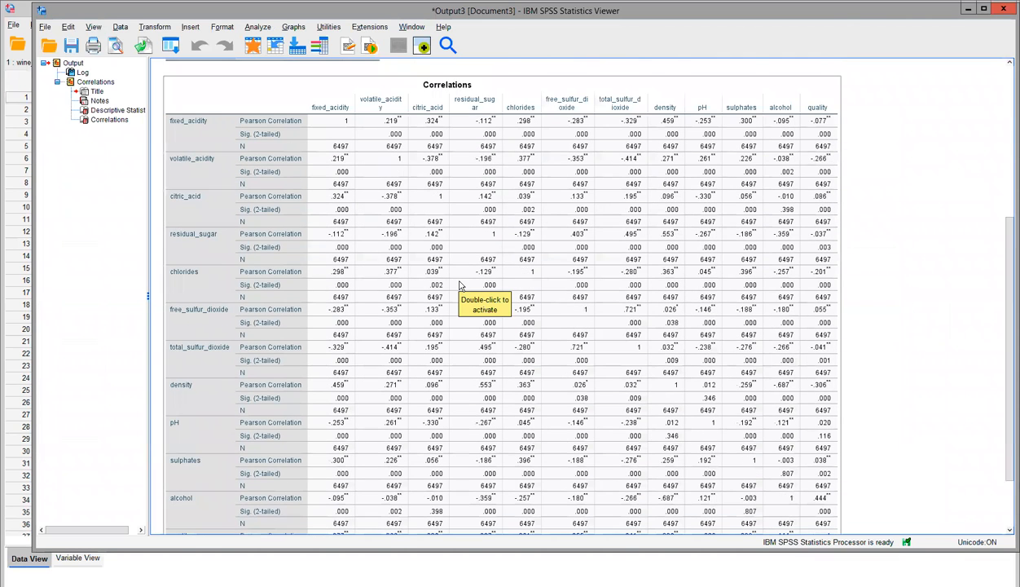
scroll(459, 284, down, 2)
scroll(459, 284, down, 1)
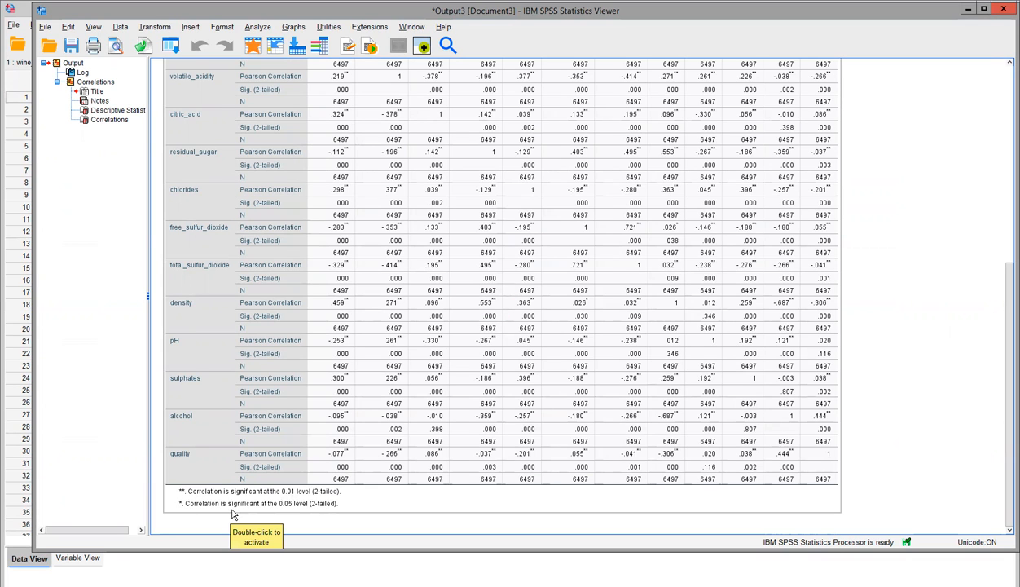
click(277, 489)
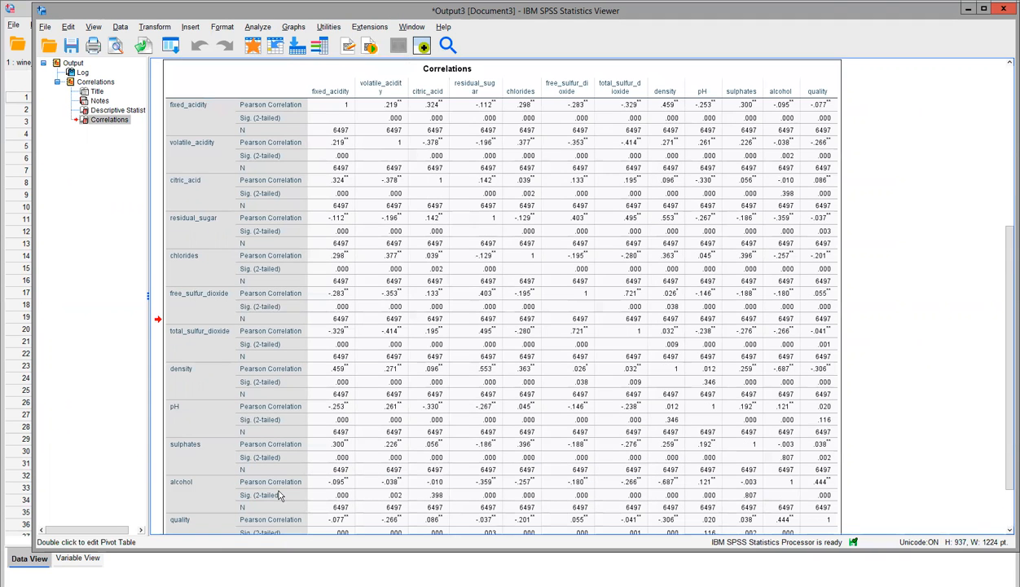
scroll(279, 494, up, 3)
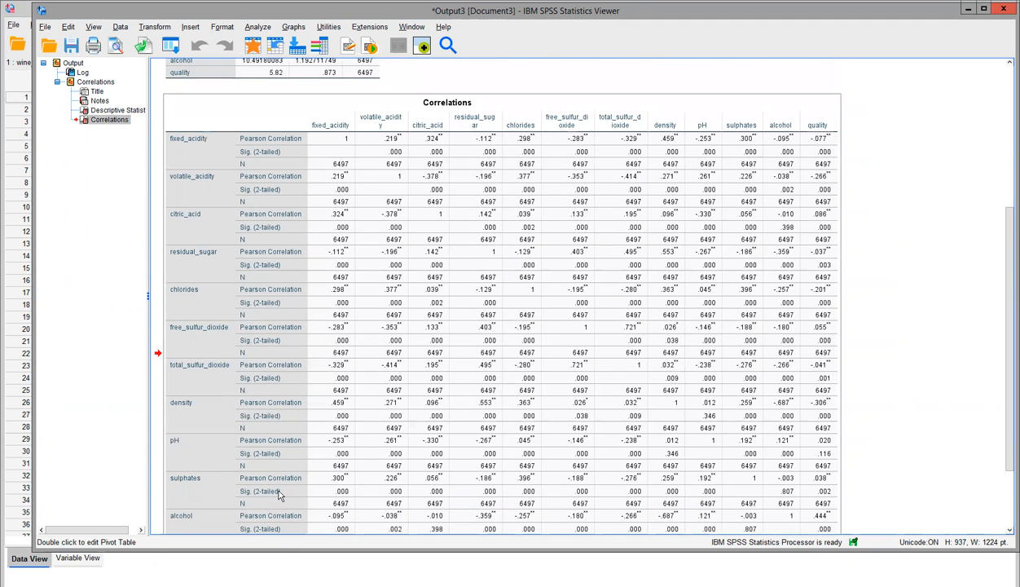
scroll(280, 494, down, 1)
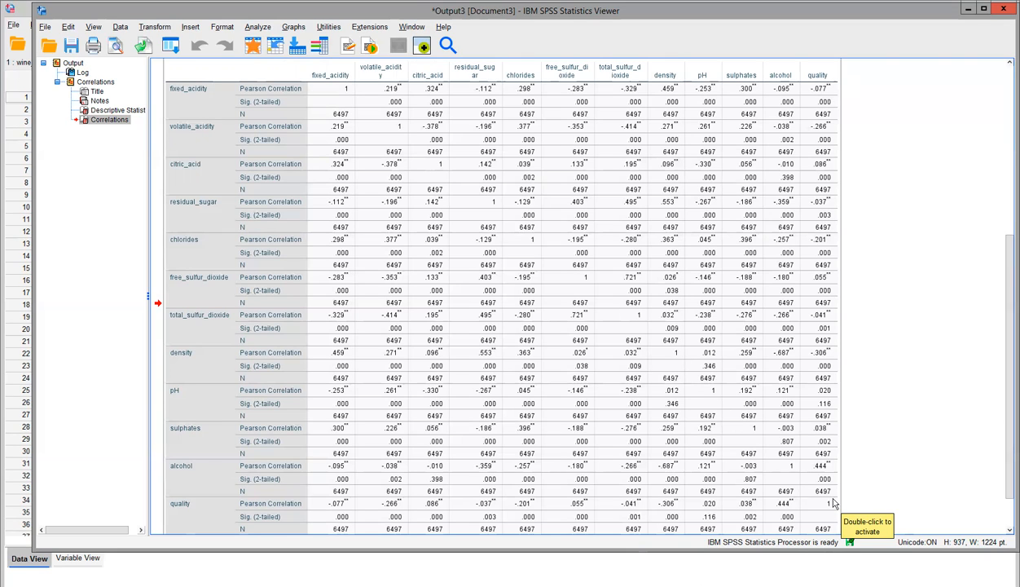
drag(864, 479, 808, 490)
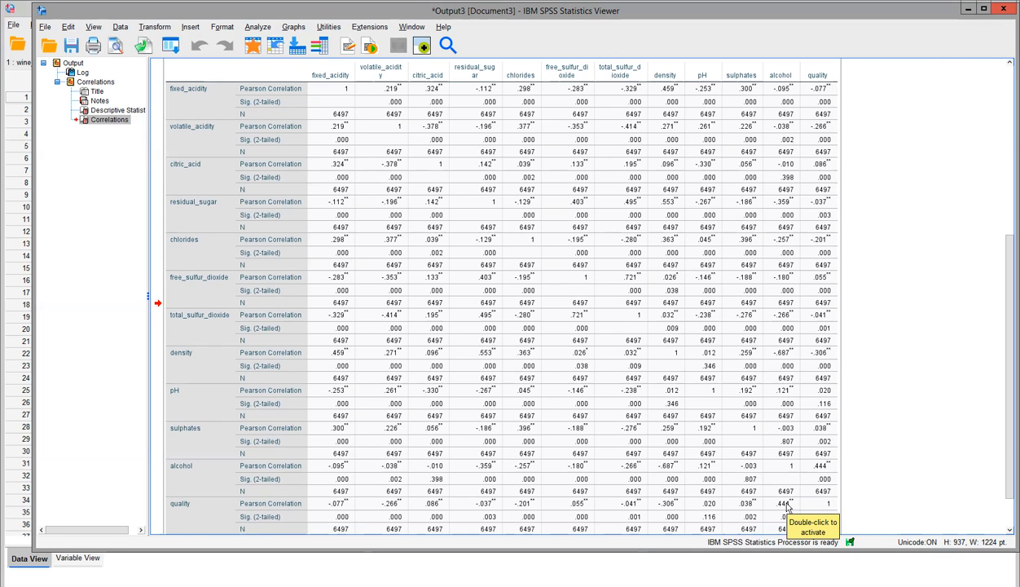
Start a linear regression with quality as the dependent variable.
click(253, 28)
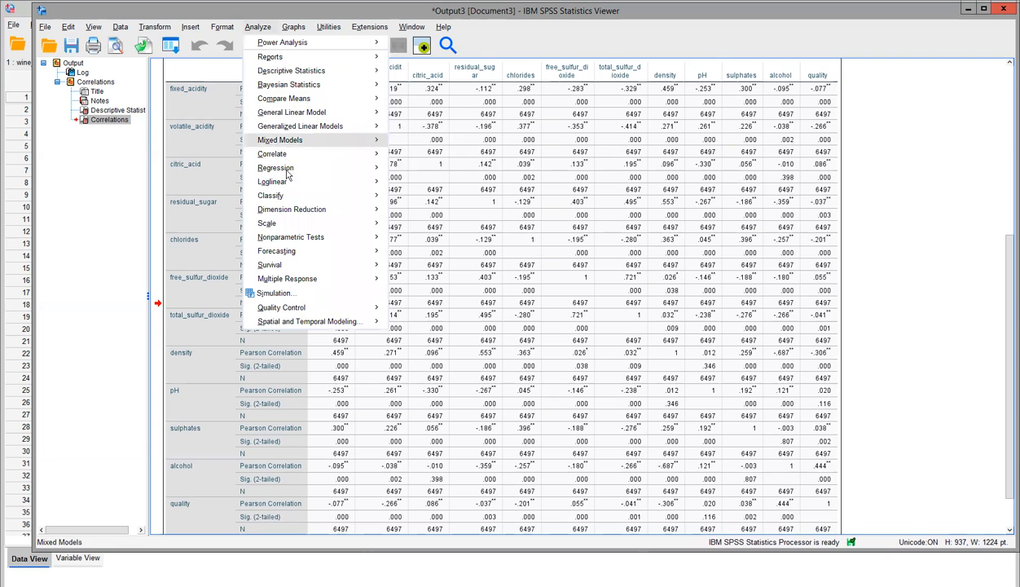
mouse_move(285, 170)
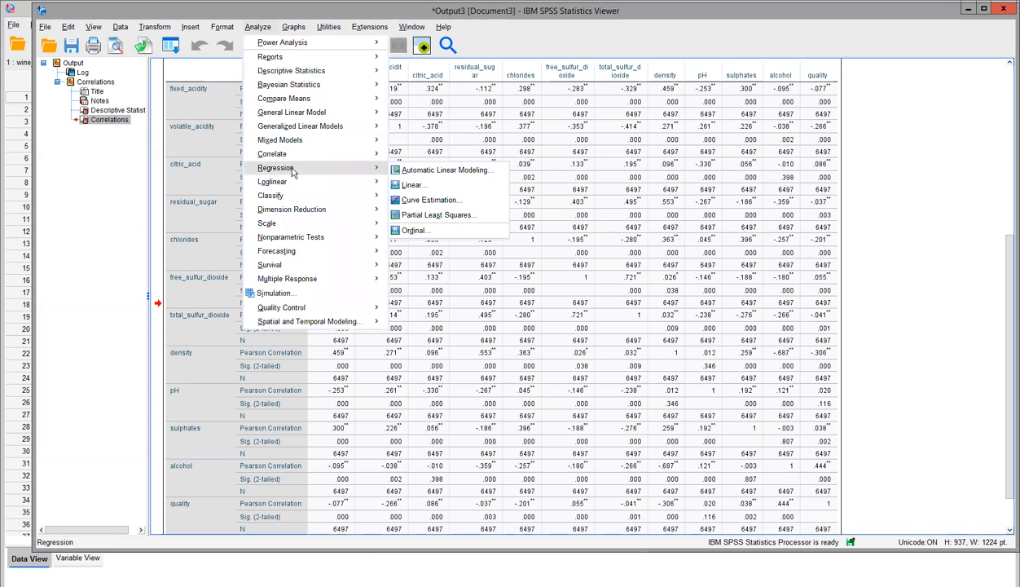
click(412, 185)
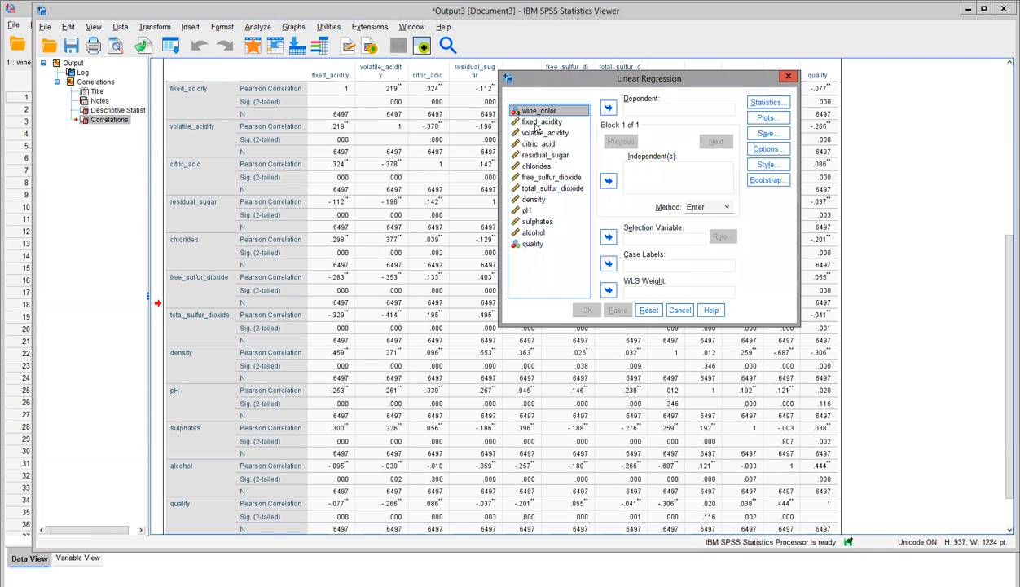
click(535, 246)
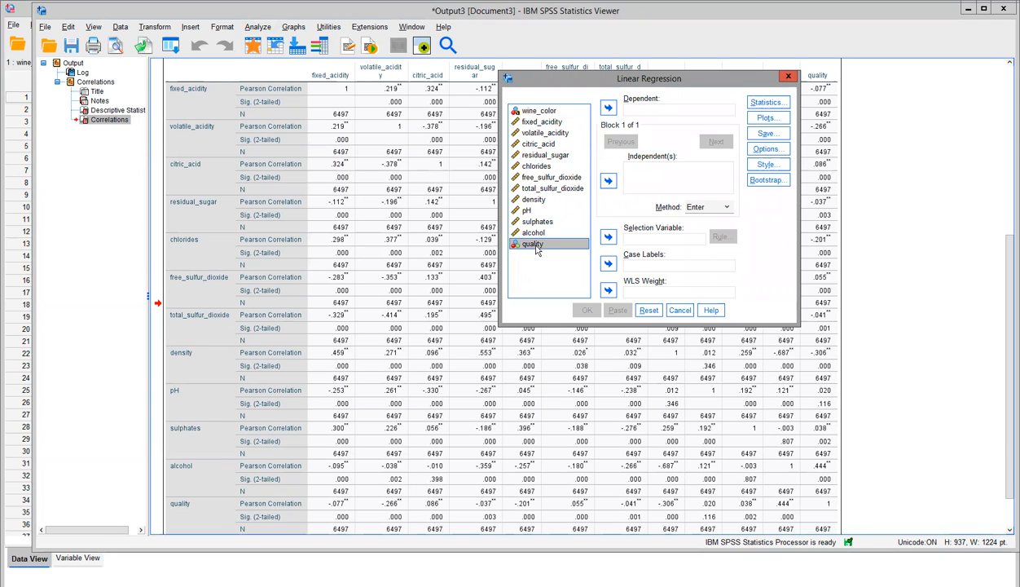
click(609, 108)
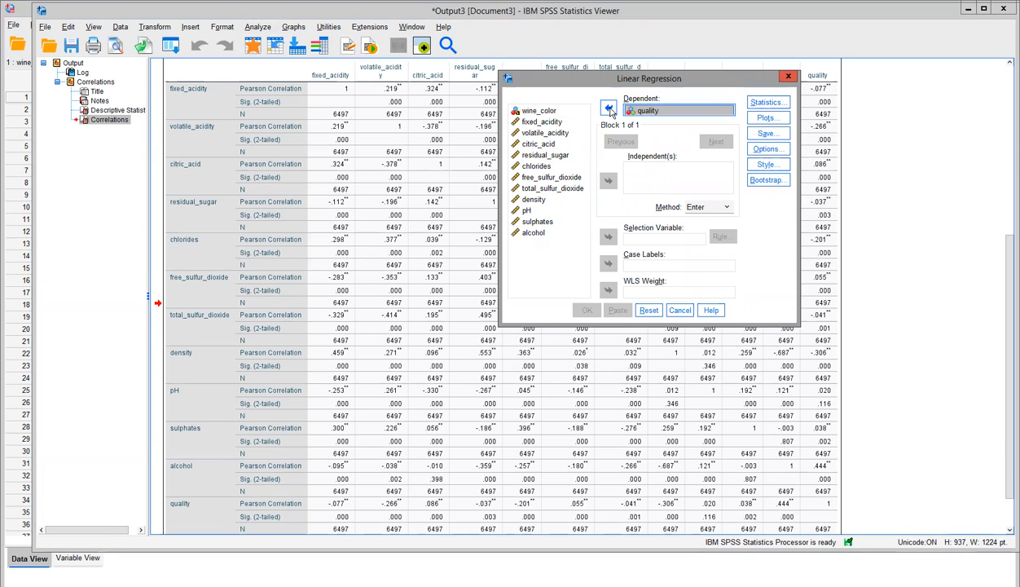
Add fixed_acidity through alcohol as the independent variables and set the regression method to Stepwise.
click(542, 123)
key(shift+Down)
key(shift+Down)
key(shift+Down)
key(shift+Down)
key(shift+Down)
key(shift+Down)
key(shift+Down)
key(shift+Down)
key(shift+Down)
key(shift+Down)
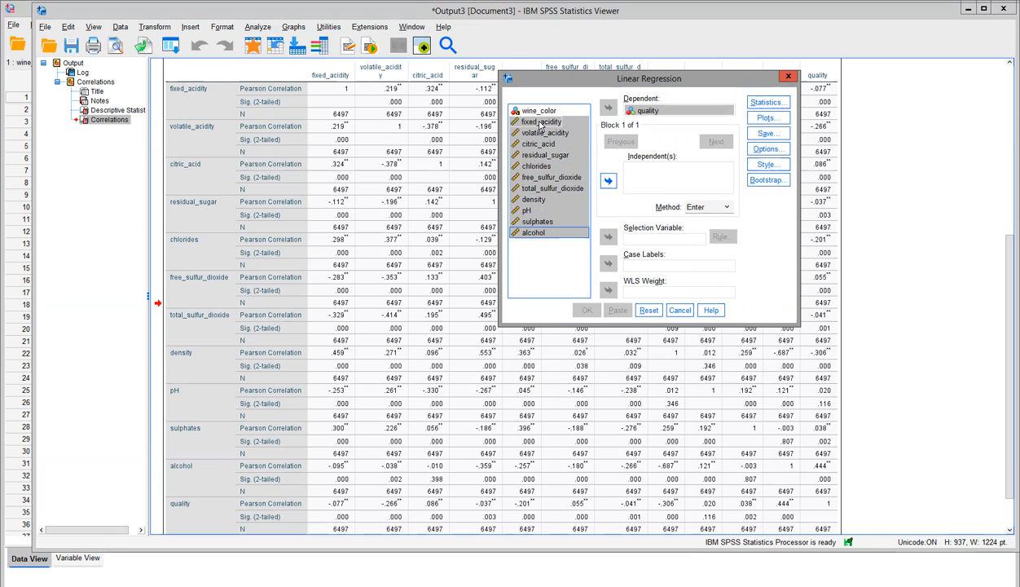
click(608, 180)
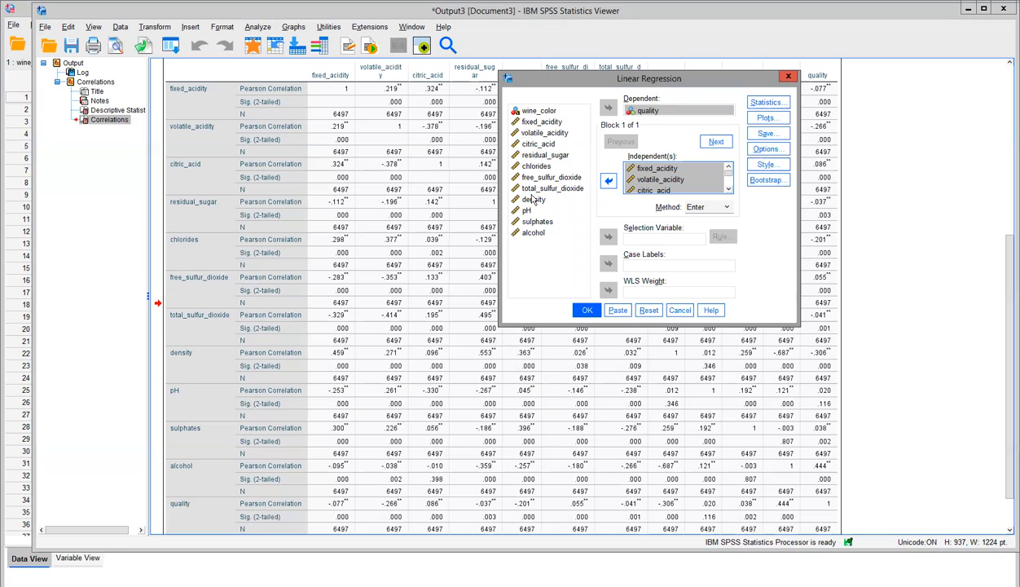
click(714, 206)
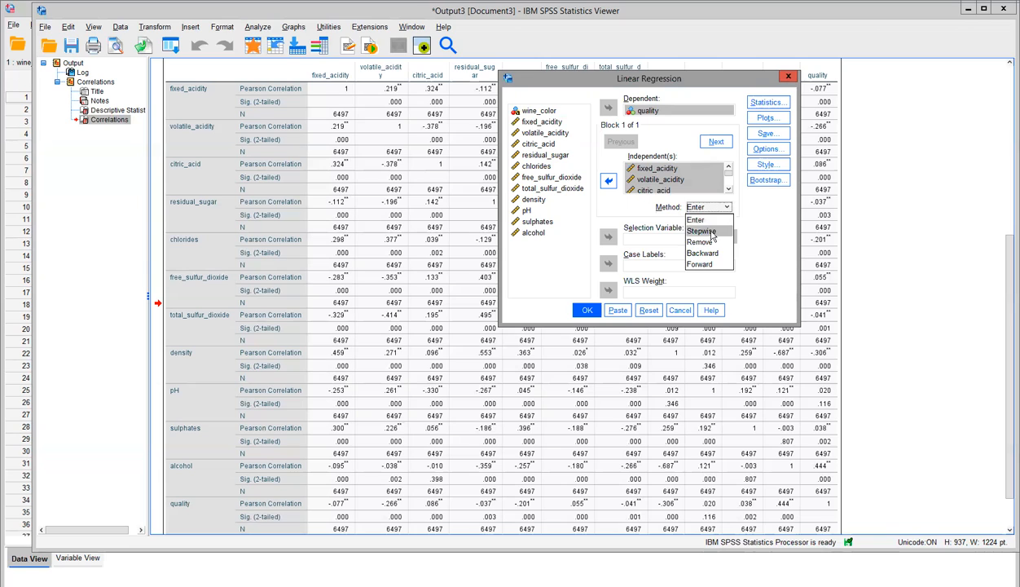
click(711, 233)
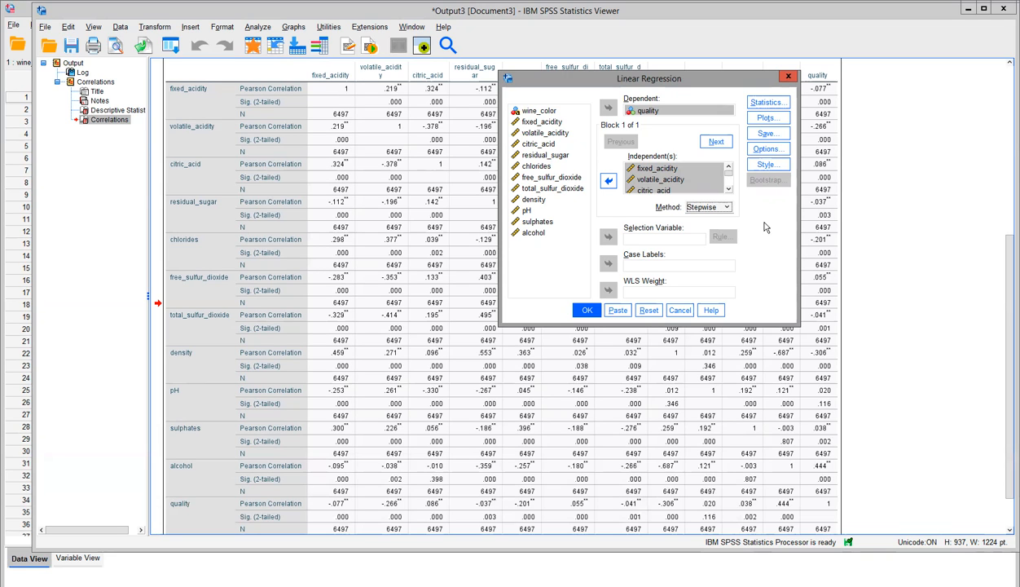
Include R squared change in the regression statistics alongside estimates and model fit.
click(766, 106)
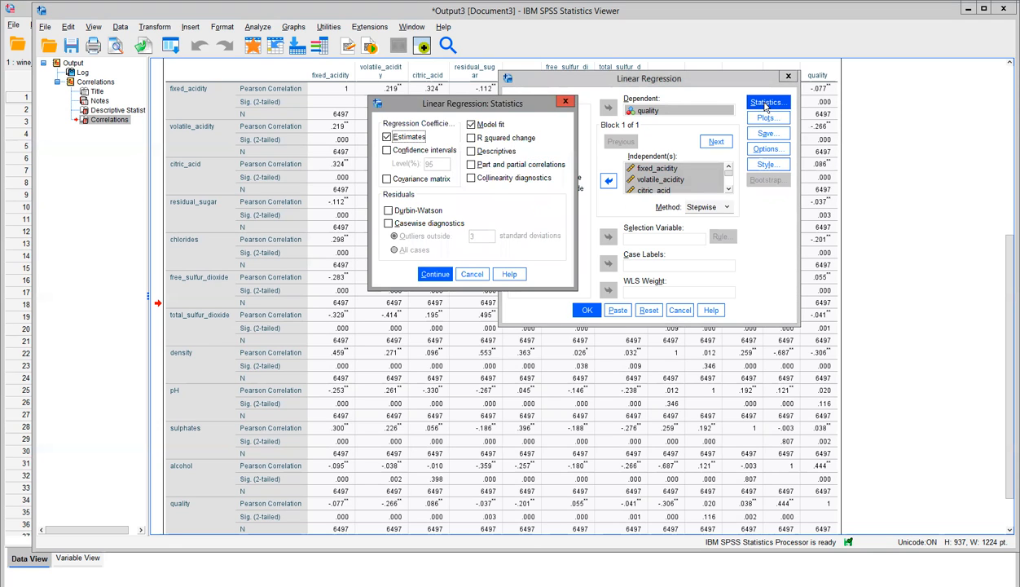
click(472, 139)
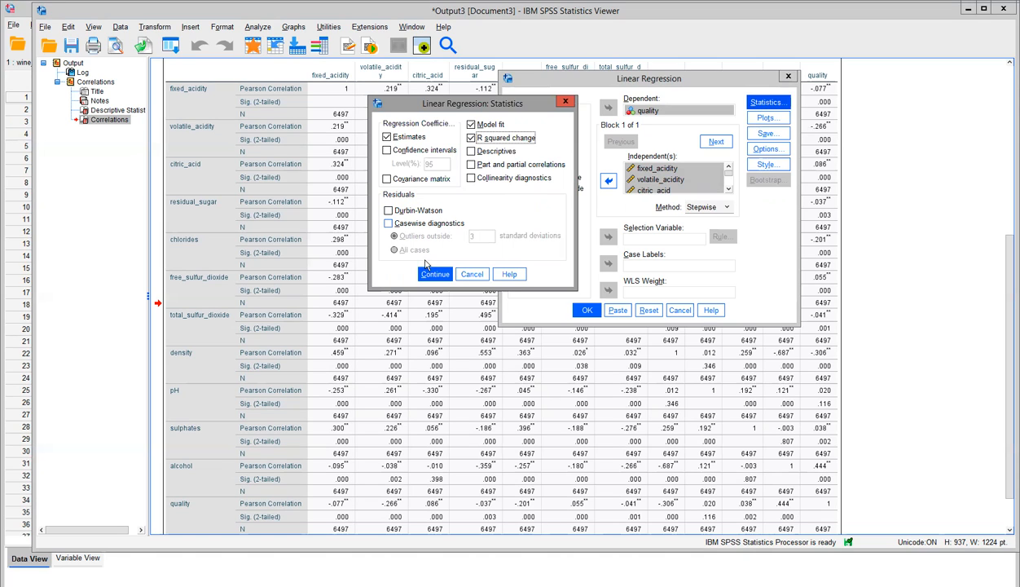
click(420, 274)
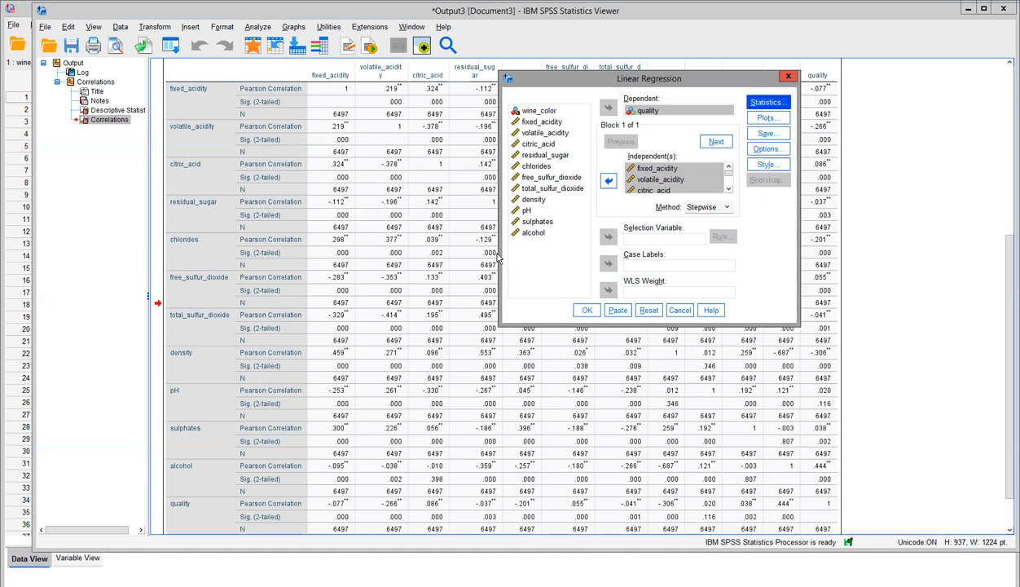
Define a regression scatterplot with *ZRESID on the Y axis and *ZPRED on the X axis.
click(766, 118)
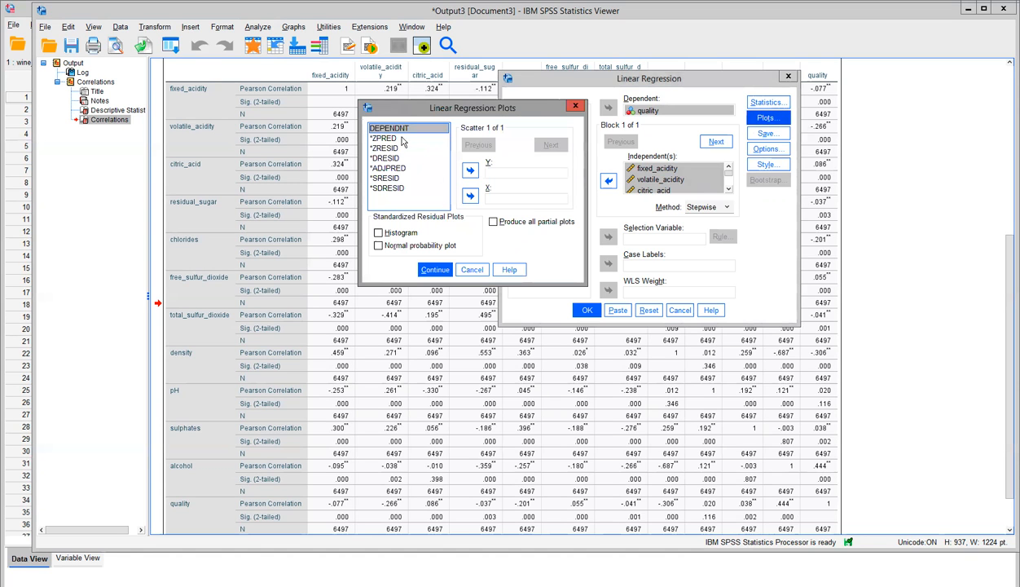
click(383, 139)
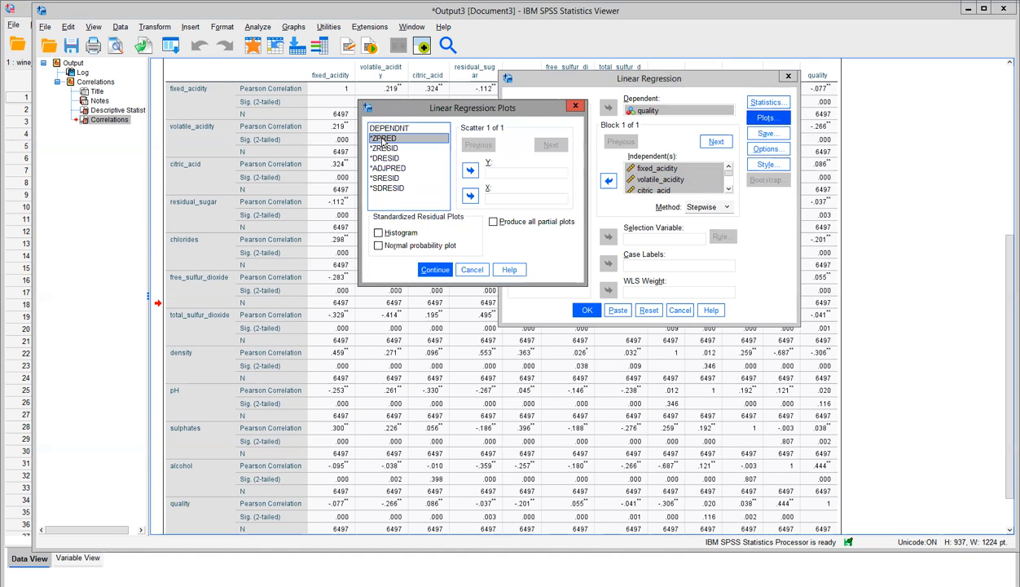
click(469, 195)
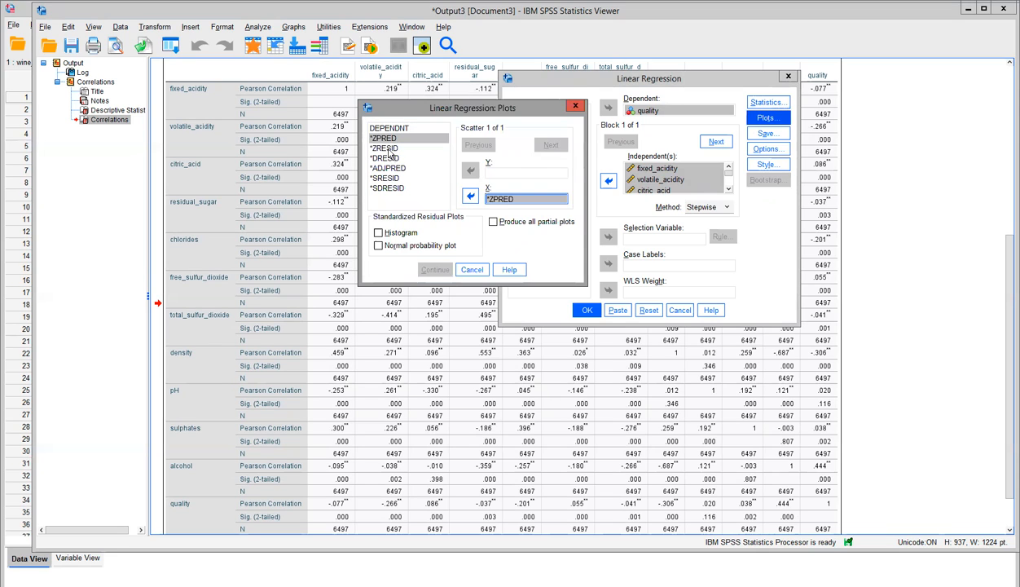
click(390, 149)
click(471, 172)
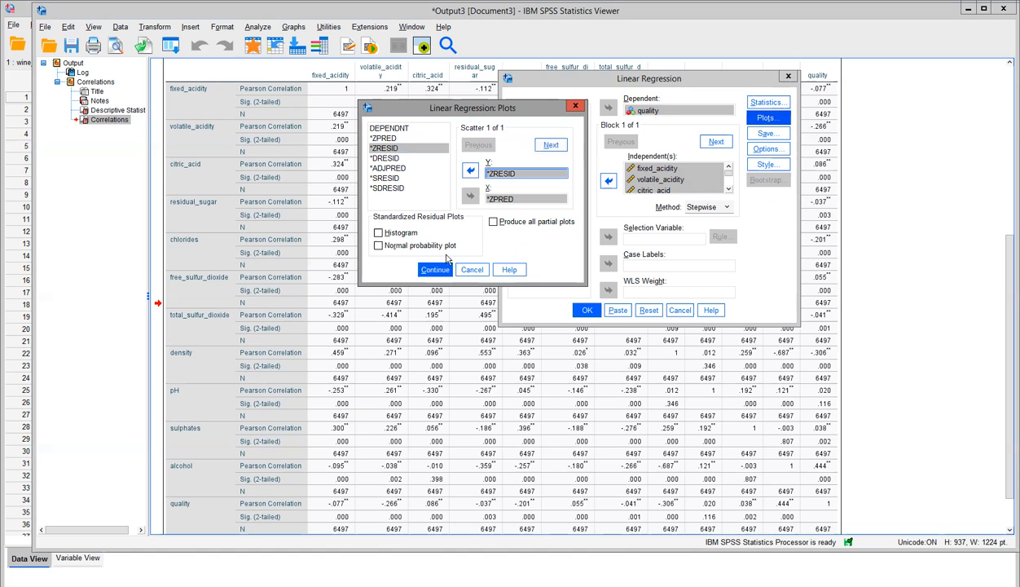
Include the histogram and normal probability plot of the standardized residuals, and run the stepwise regression.
click(380, 234)
click(379, 245)
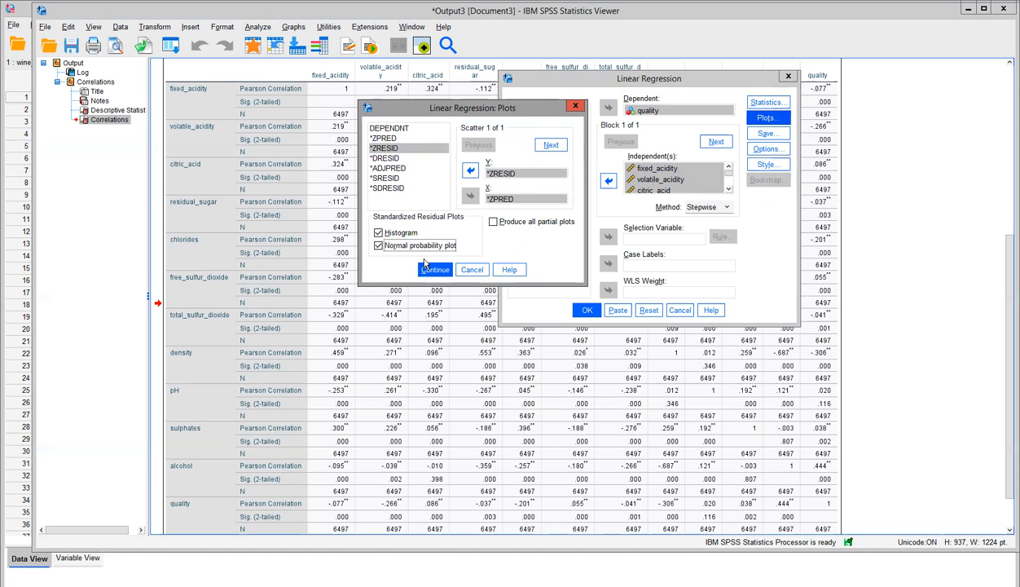
click(426, 269)
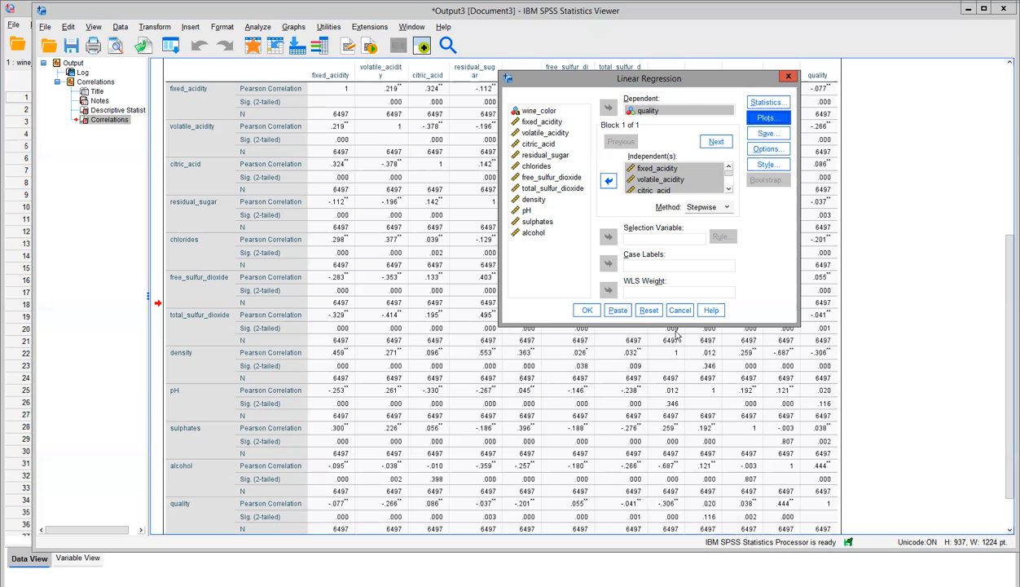
click(584, 311)
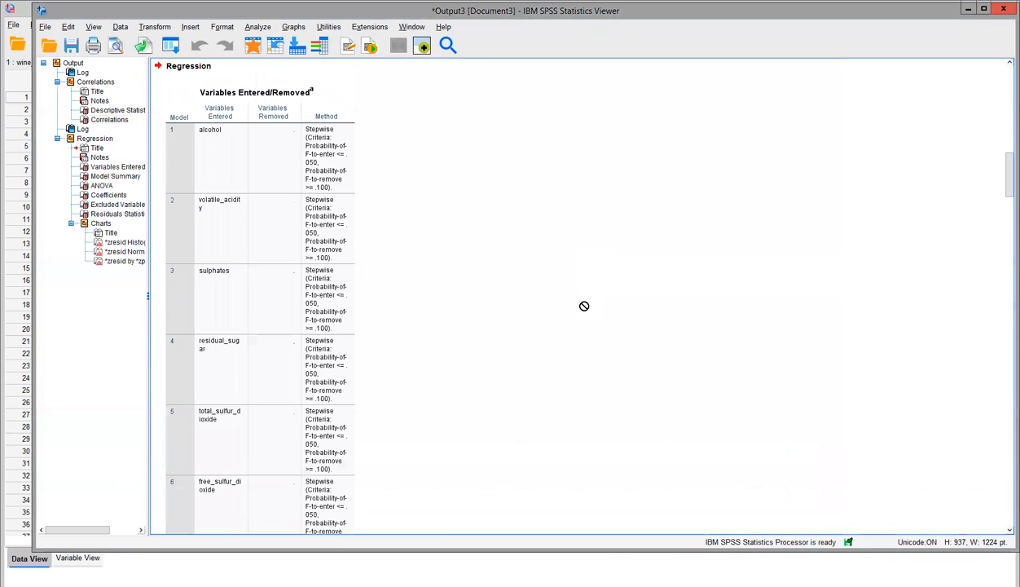
scroll(554, 279, up, 1)
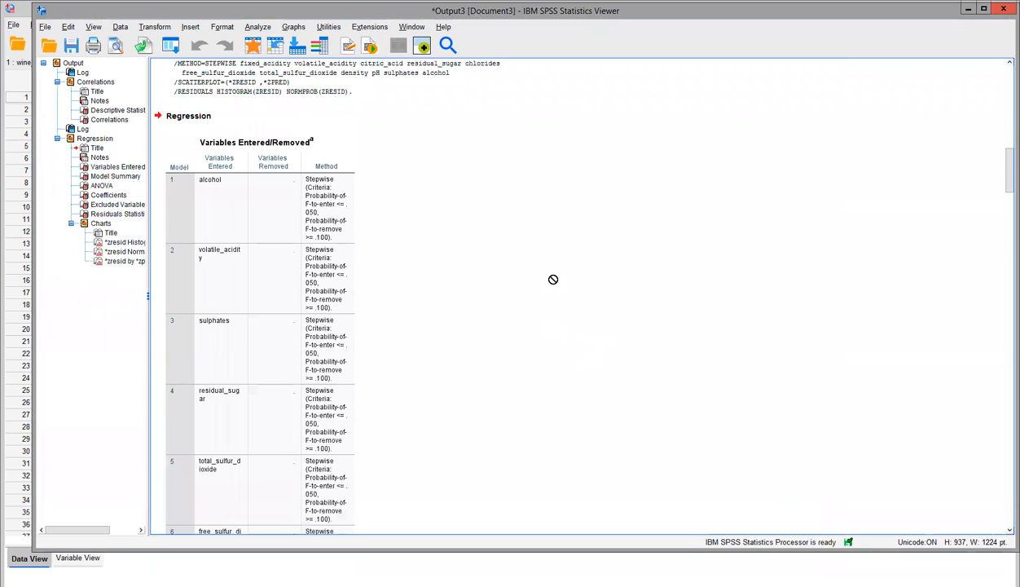
Examine the Variables Entered/Removed table of the stepwise regression to see which predictors entered and in what order.
scroll(554, 280, down, 1)
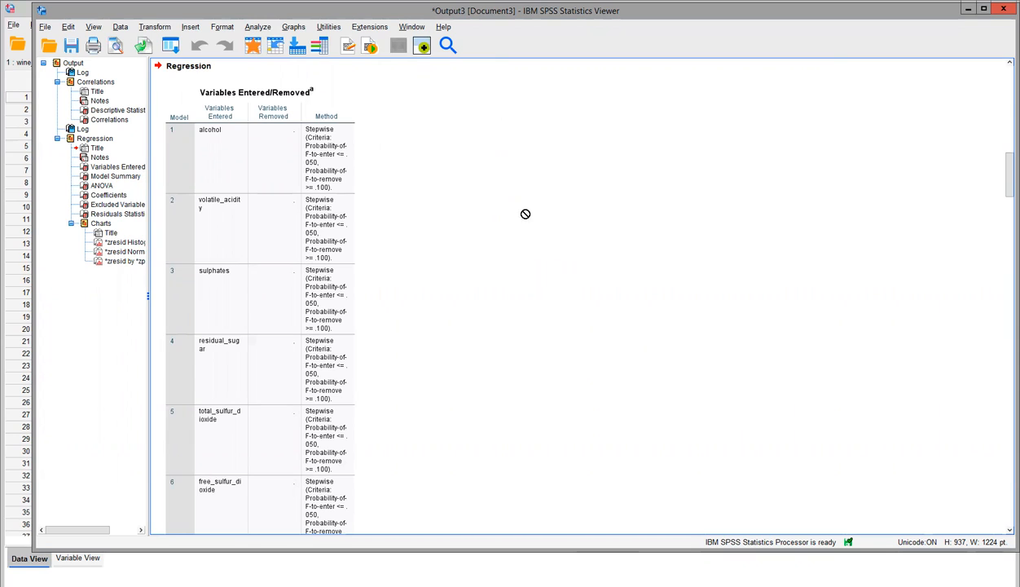
click(340, 124)
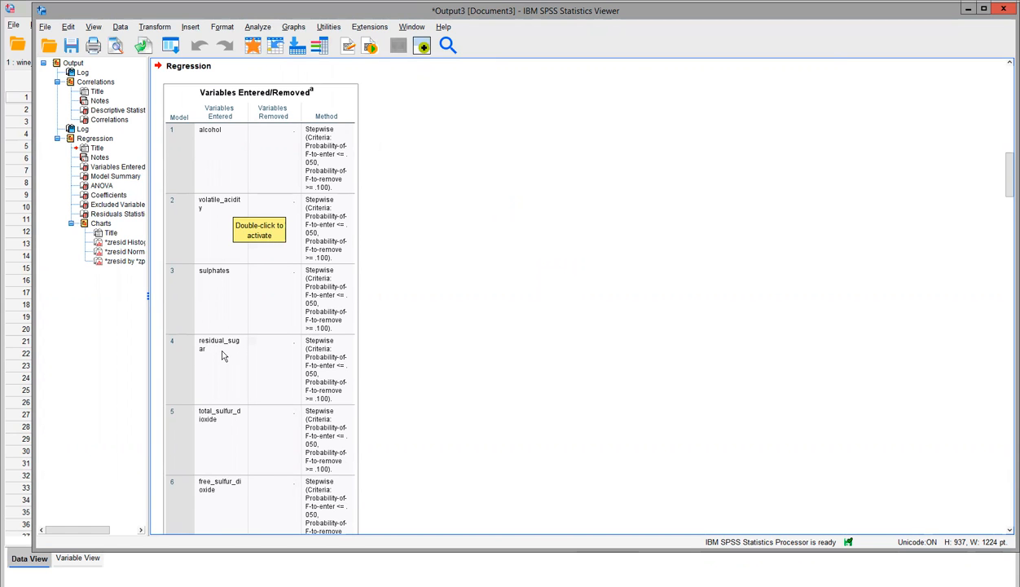
scroll(223, 355, down, 8)
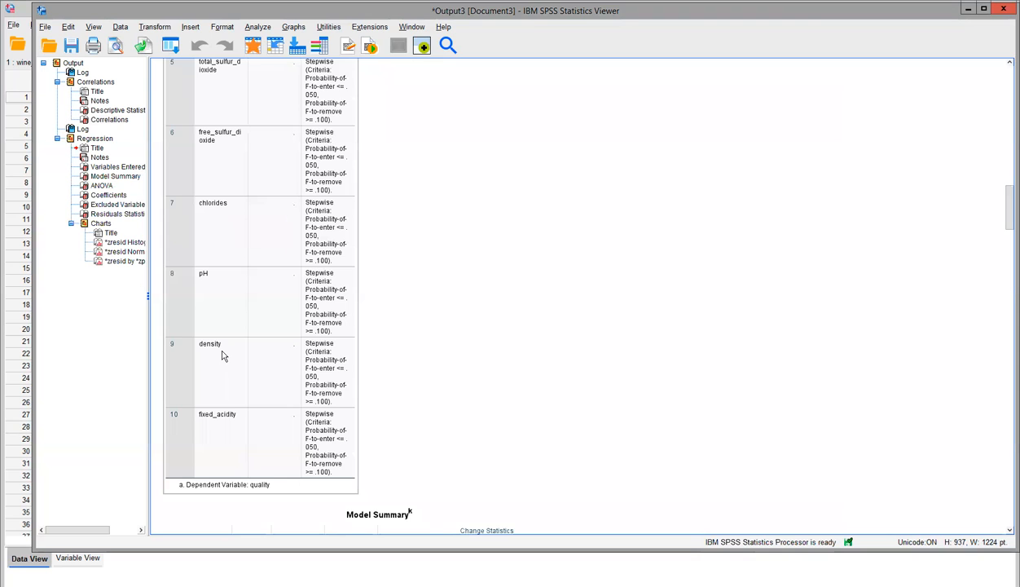
scroll(223, 355, up, 1)
scroll(224, 356, up, 1)
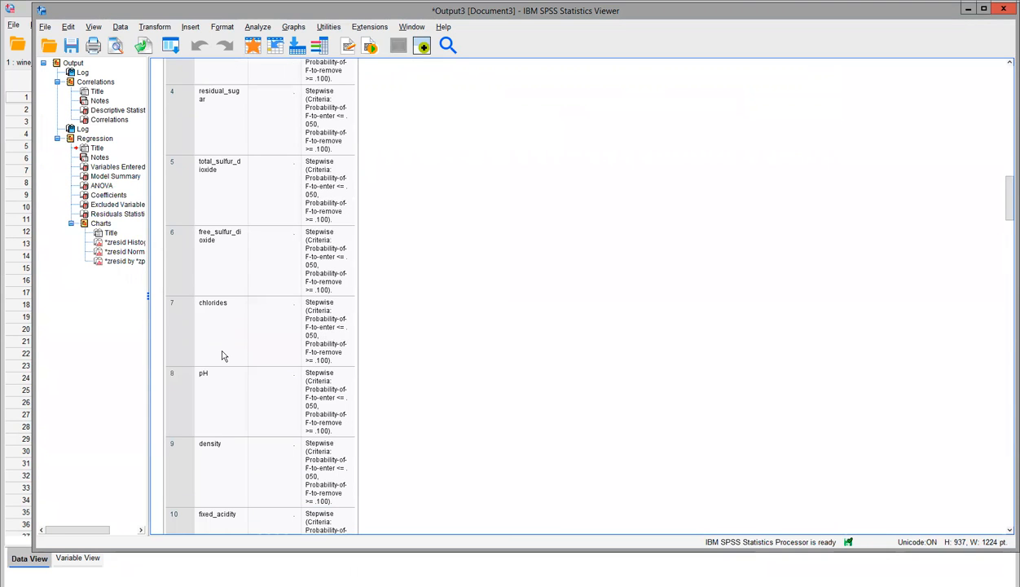
scroll(223, 355, up, 1)
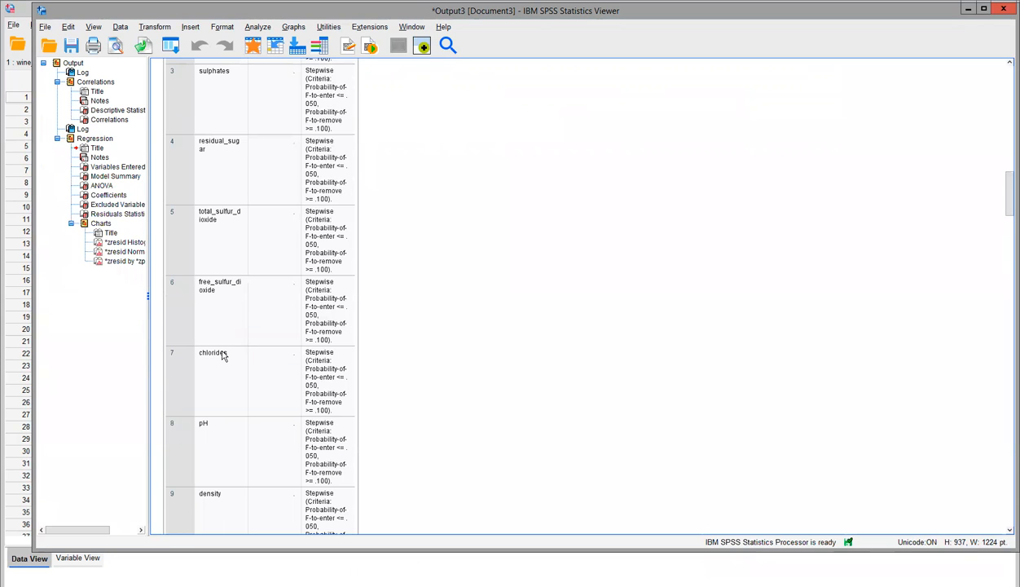
scroll(223, 355, up, 4)
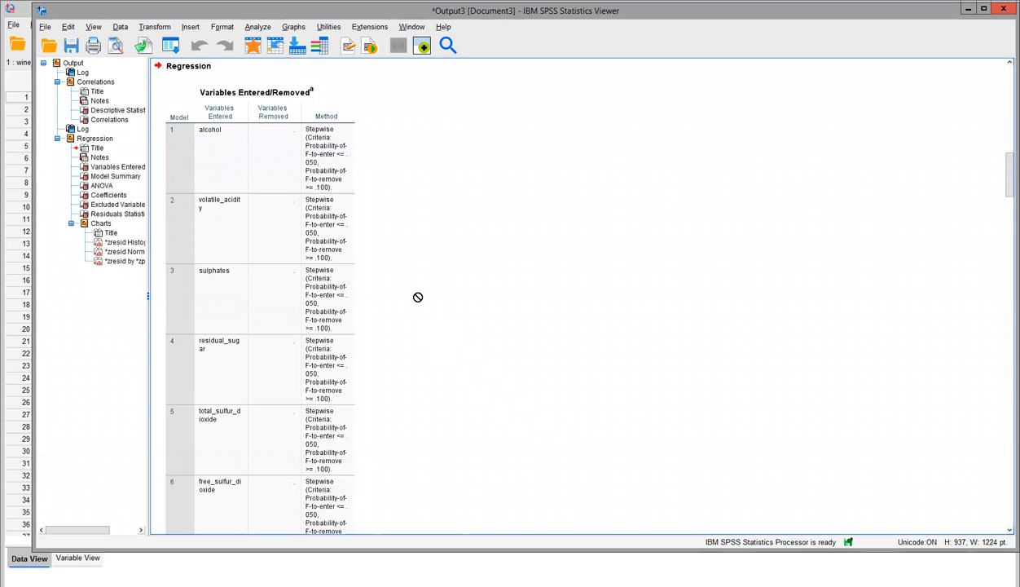
click(240, 118)
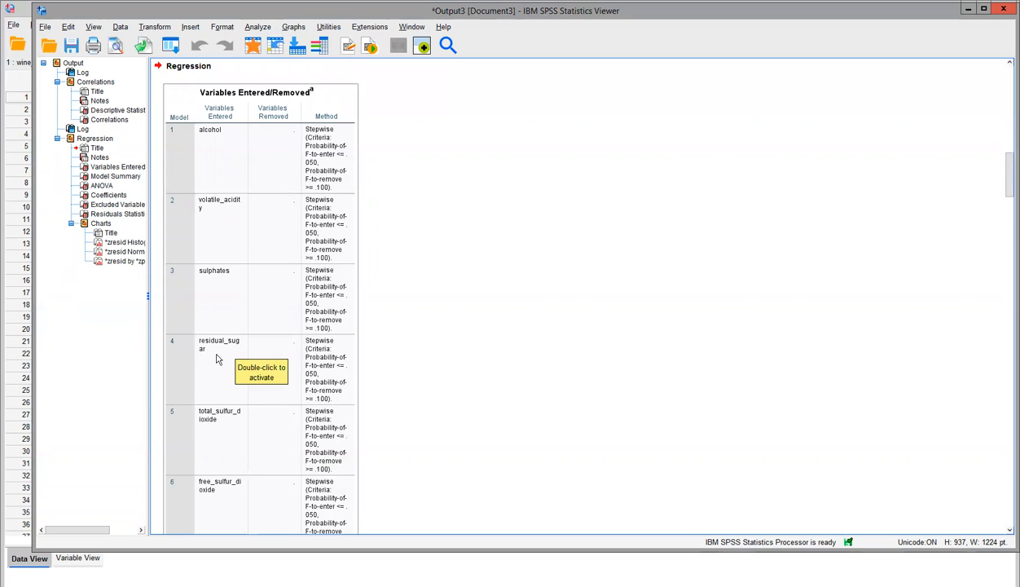
click(486, 302)
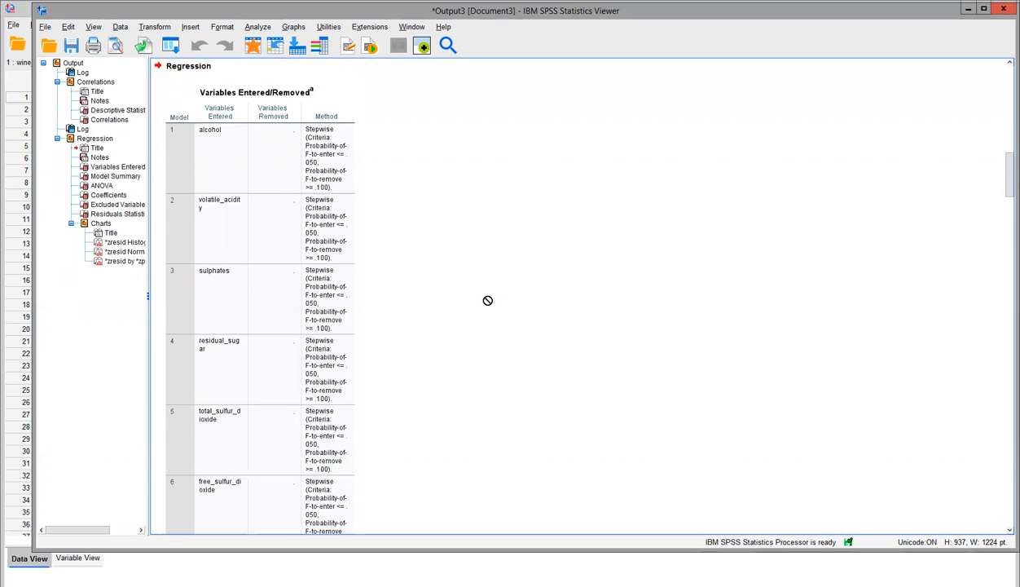